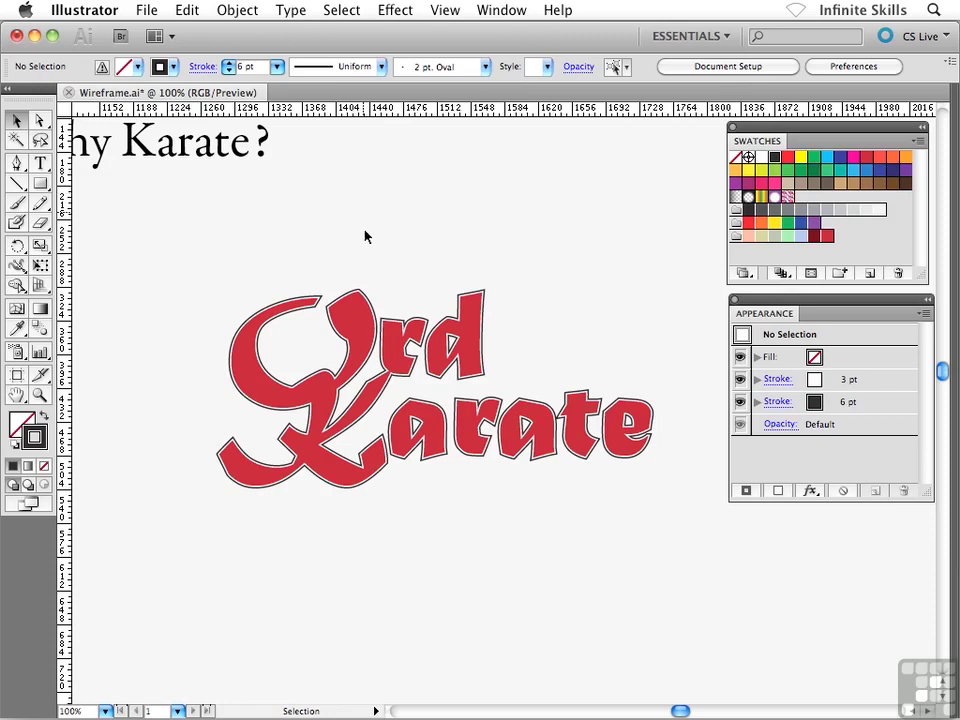
- Select the Ord Karate logo group with the Selection tool
{"action": "left_click", "coordinate": [467, 340]}
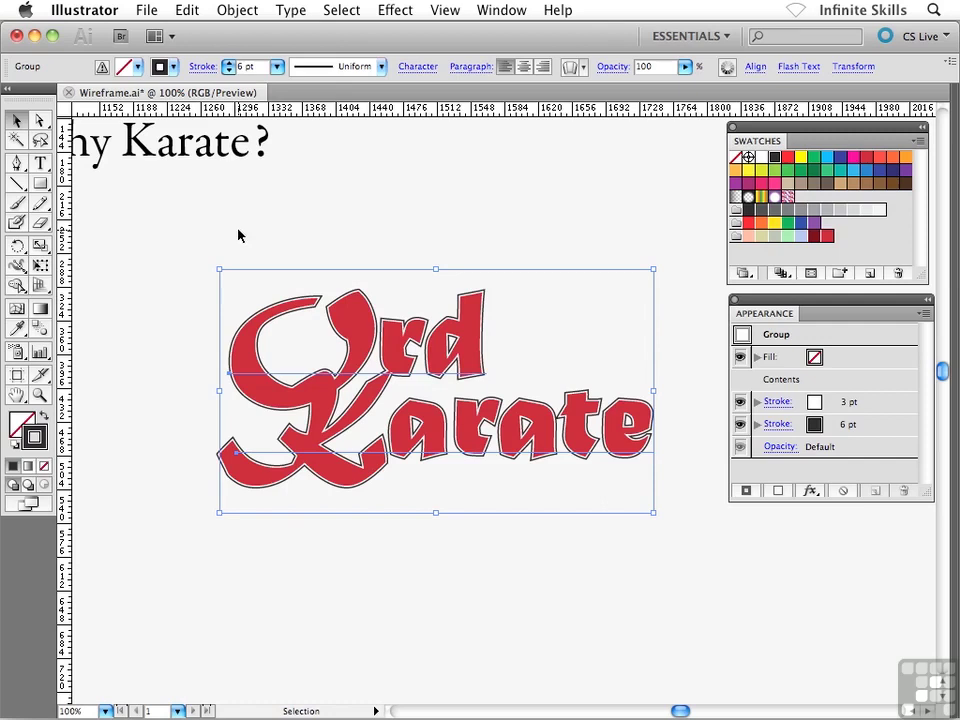
- Open General preferences from the Illustrator > Preferences menu
{"action": "left_click", "coordinate": [79, 12]}
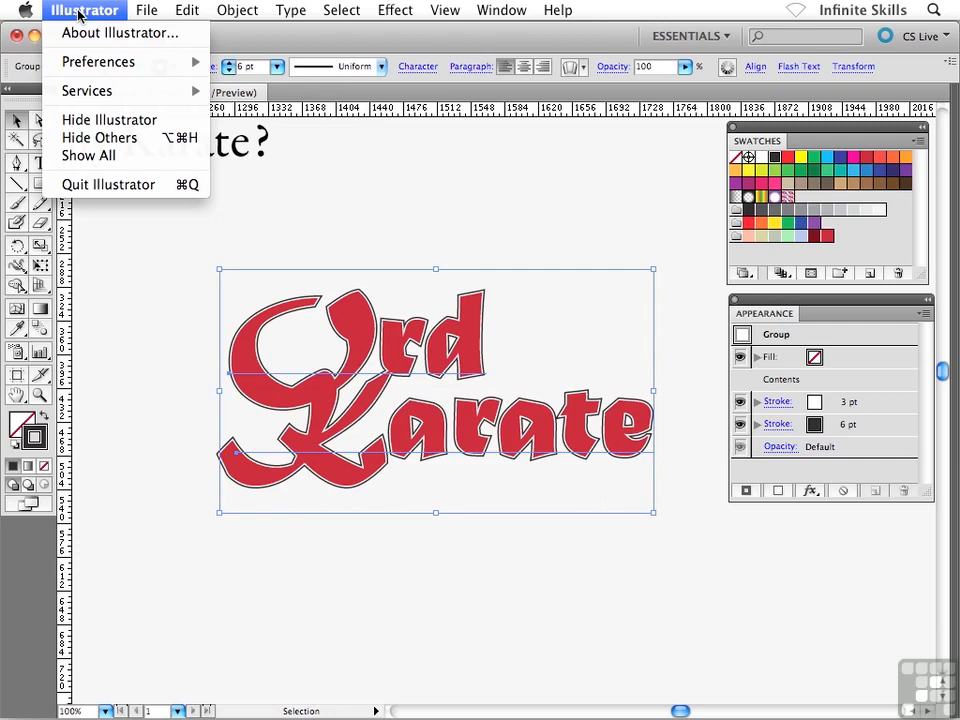
{"action": "mouse_move", "coordinate": [87, 65]}
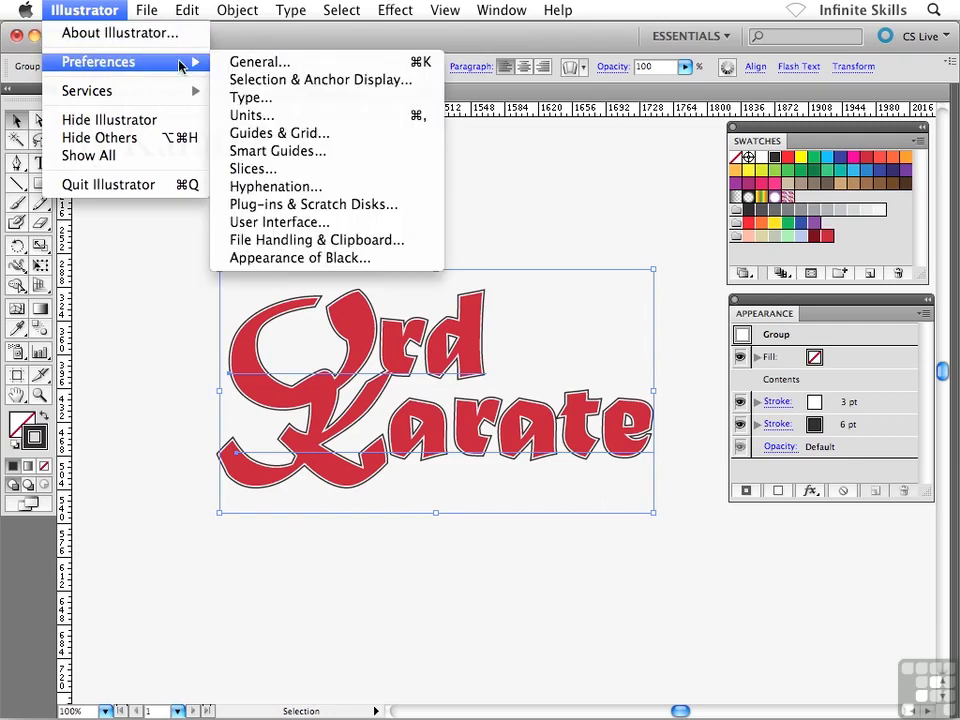
{"action": "left_click", "coordinate": [395, 63]}
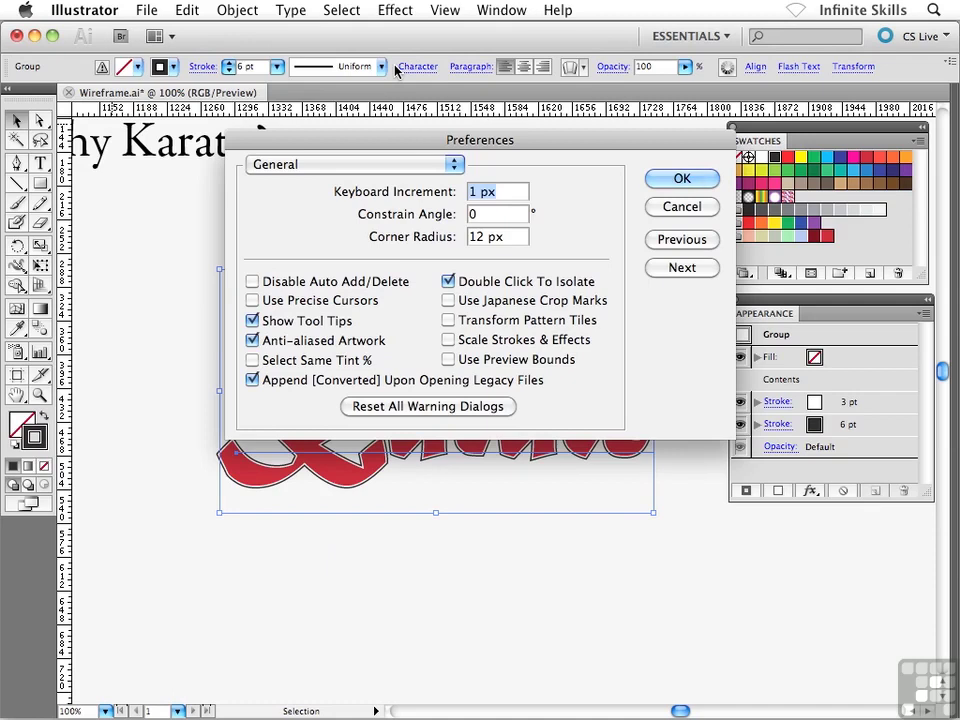
- Enable Scale Strokes & Effects in General preferences and confirm with OK
{"action": "left_click", "coordinate": [449, 340]}
{"action": "left_click", "coordinate": [664, 182]}
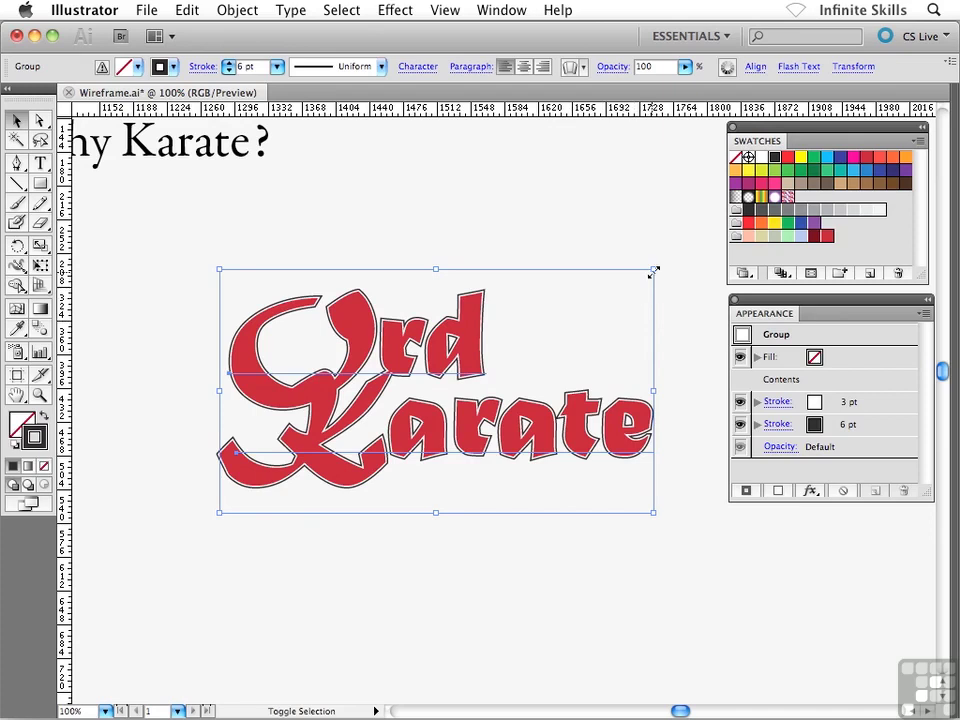
- Scale the logo to about 60%, strokes becoming 1.811 pt and 3.621 pt, then zoom out
{"action": "left_click_drag", "start_coordinate": [653, 270], "coordinate": [483, 367]}
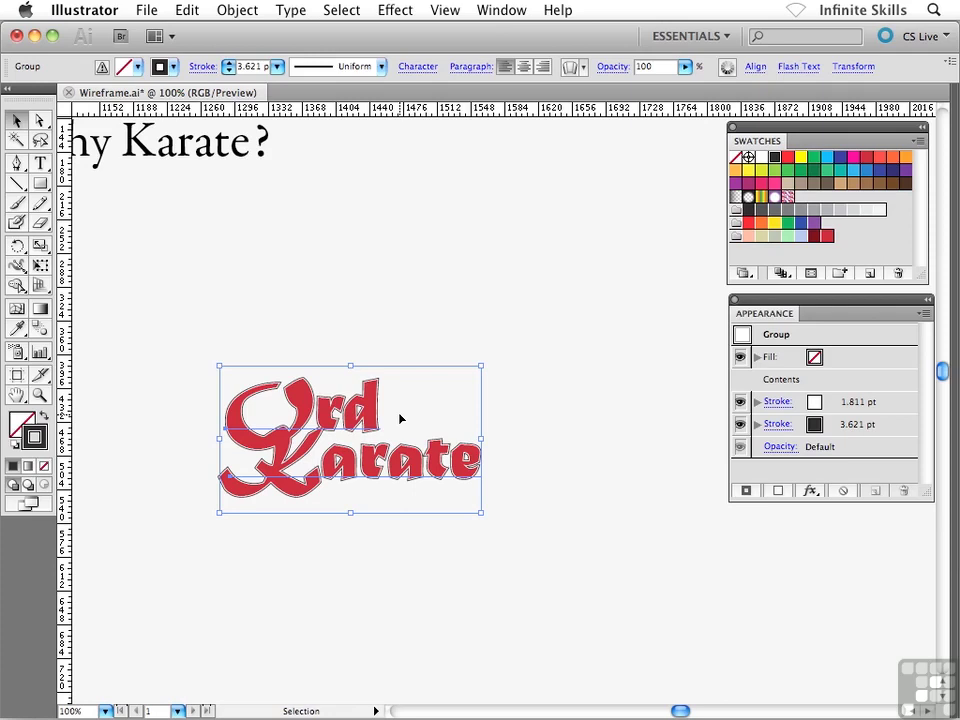
{"action": "key", "text": "super+minus"}
{"action": "key", "text": "super+minus"}
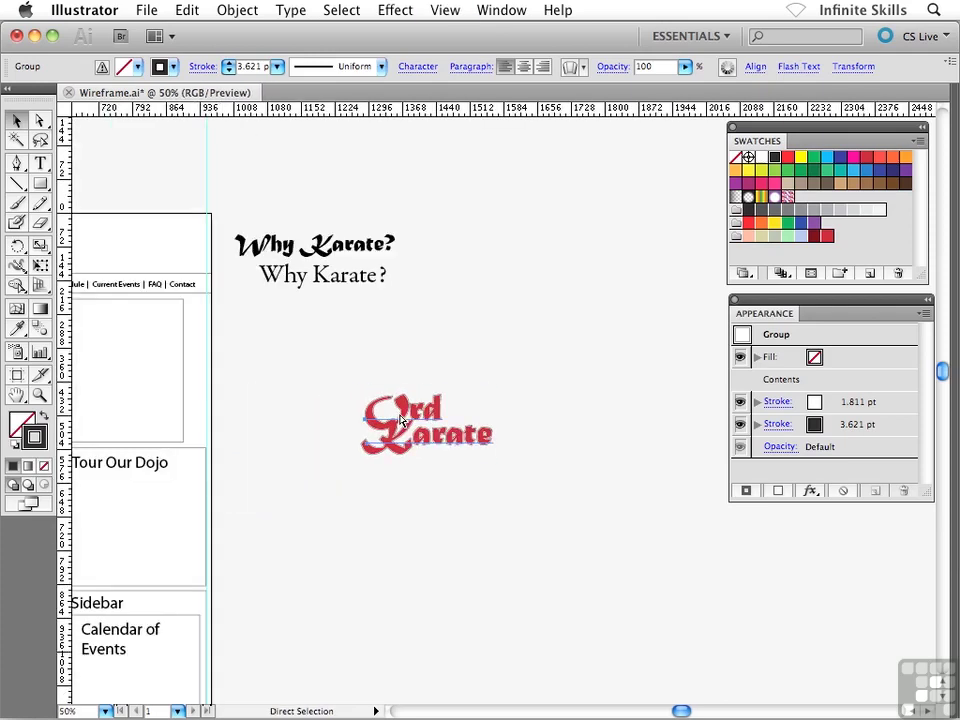
- Move the Ord Karate logo onto the wireframe header
{"action": "left_click_drag", "start_coordinate": [332, 422], "coordinate": [557, 485]}
{"action": "left_click_drag", "start_coordinate": [702, 437], "coordinate": [244, 281]}
{"action": "left_click_drag", "start_coordinate": [182, 317], "coordinate": [320, 343]}
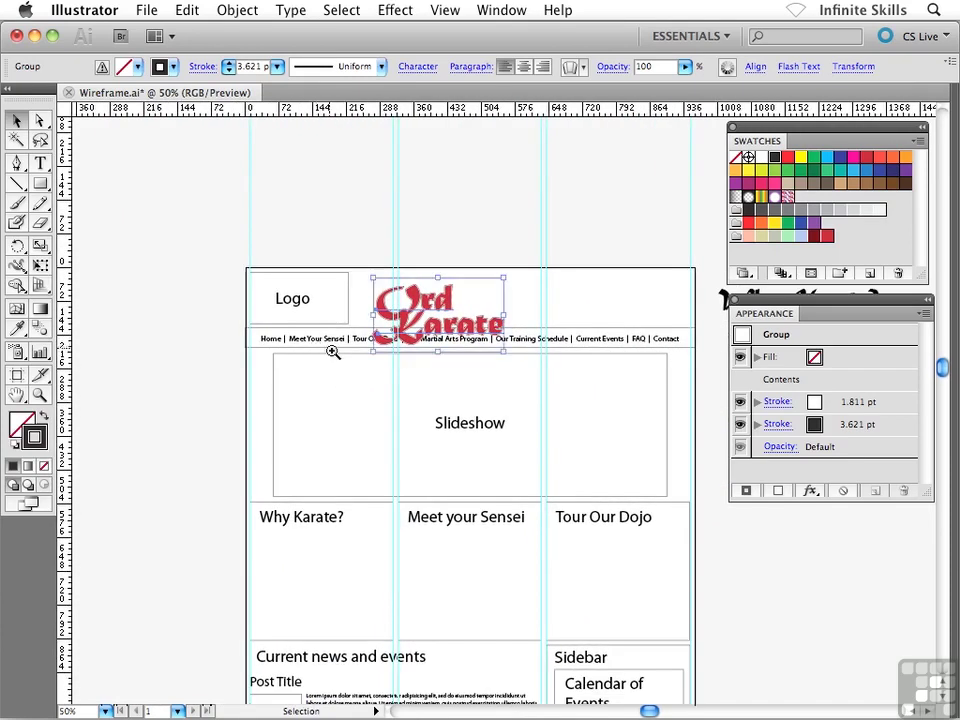
- Zoom into the header and delete the Logo placeholder box and its text
{"action": "left_click_drag", "start_coordinate": [208, 227], "coordinate": [532, 395]}
{"action": "left_click_drag", "start_coordinate": [403, 394], "coordinate": [401, 413]}
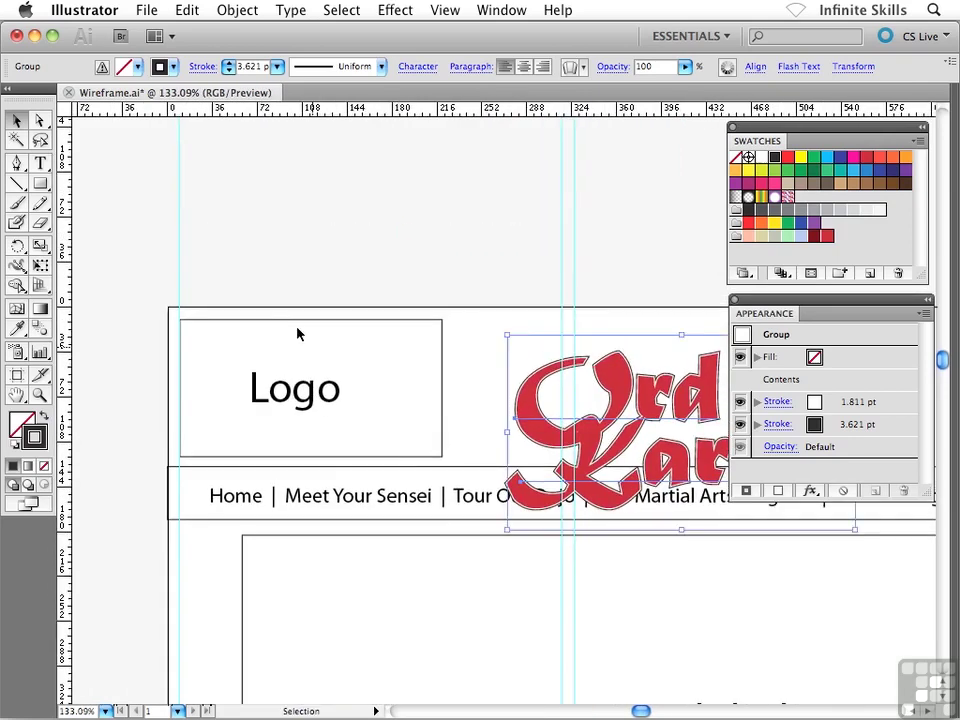
{"action": "left_click_drag", "start_coordinate": [252, 296], "coordinate": [315, 414]}
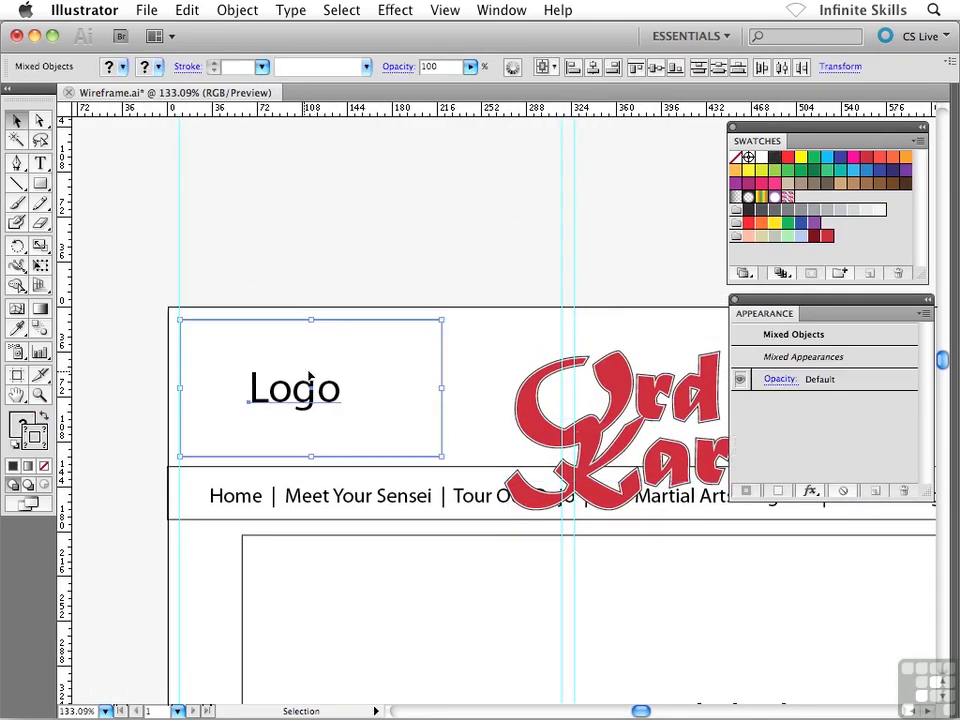
{"action": "key", "text": "Delete"}
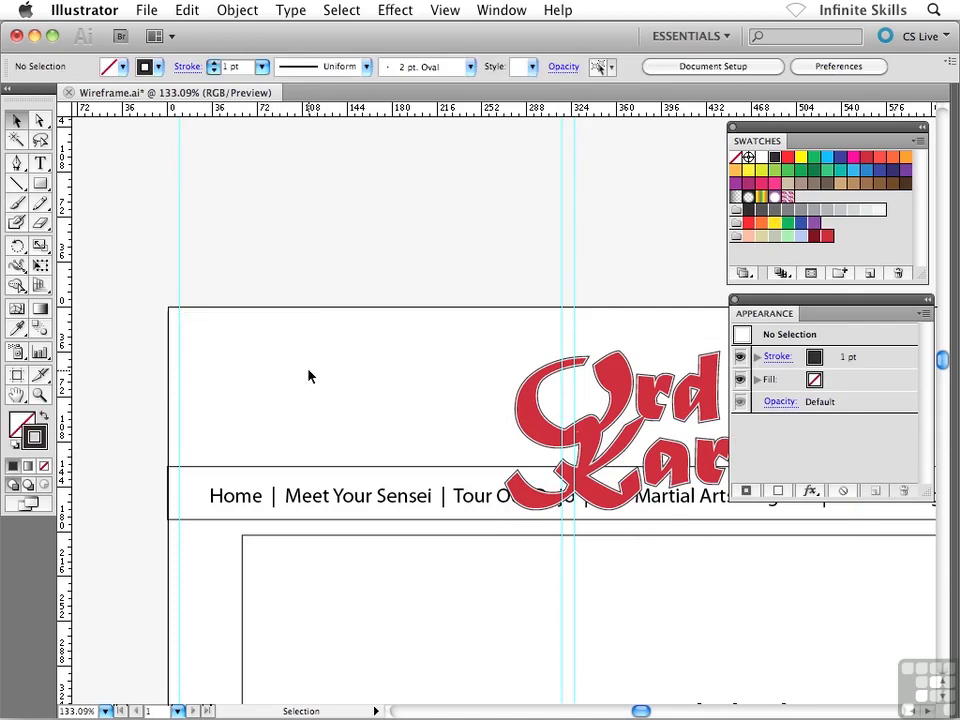
- Move the logo into the emptied left spot, shrink it slightly, and nudge it into place
{"action": "left_click_drag", "start_coordinate": [527, 414], "coordinate": [204, 379]}
{"action": "left_click_drag", "start_coordinate": [530, 499], "coordinate": [516, 484]}
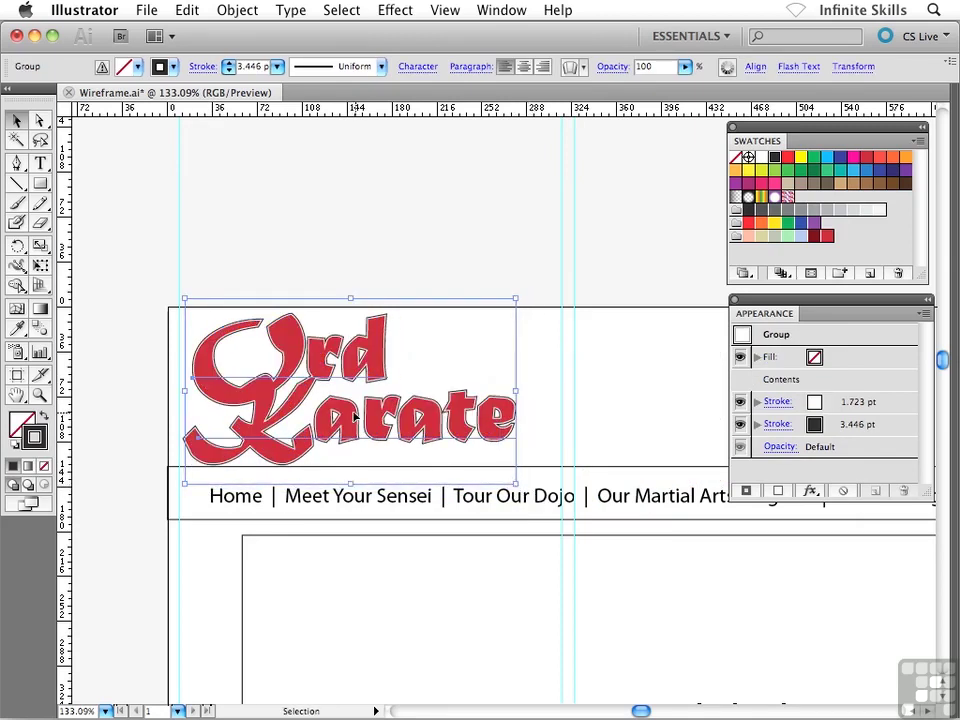
{"action": "left_click_drag", "start_coordinate": [343, 422], "coordinate": [344, 431]}
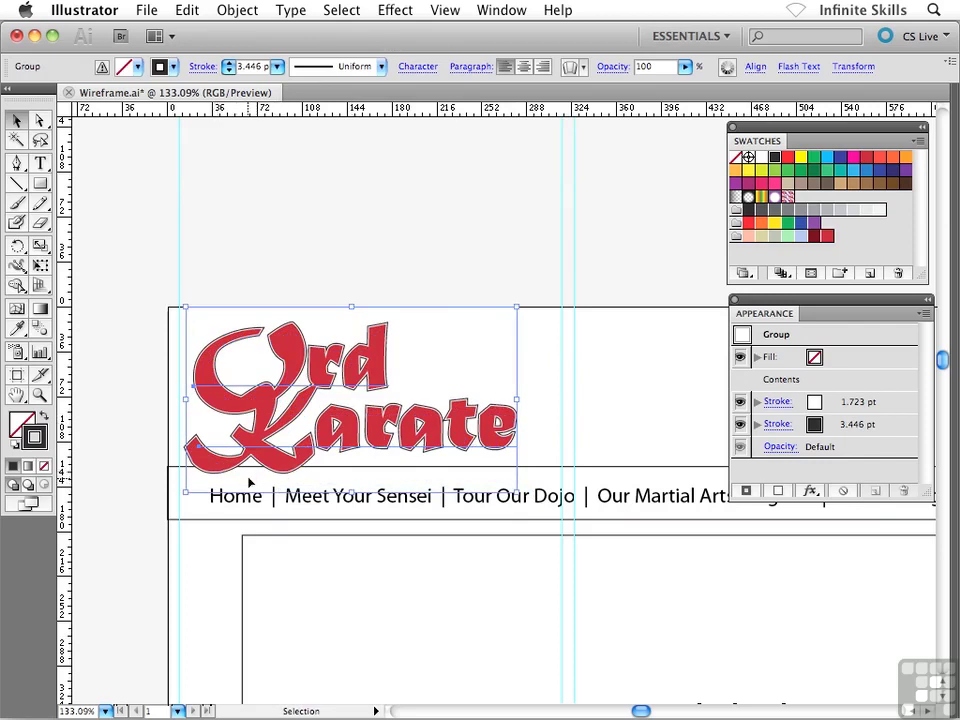
{"action": "left_click", "coordinate": [298, 274]}
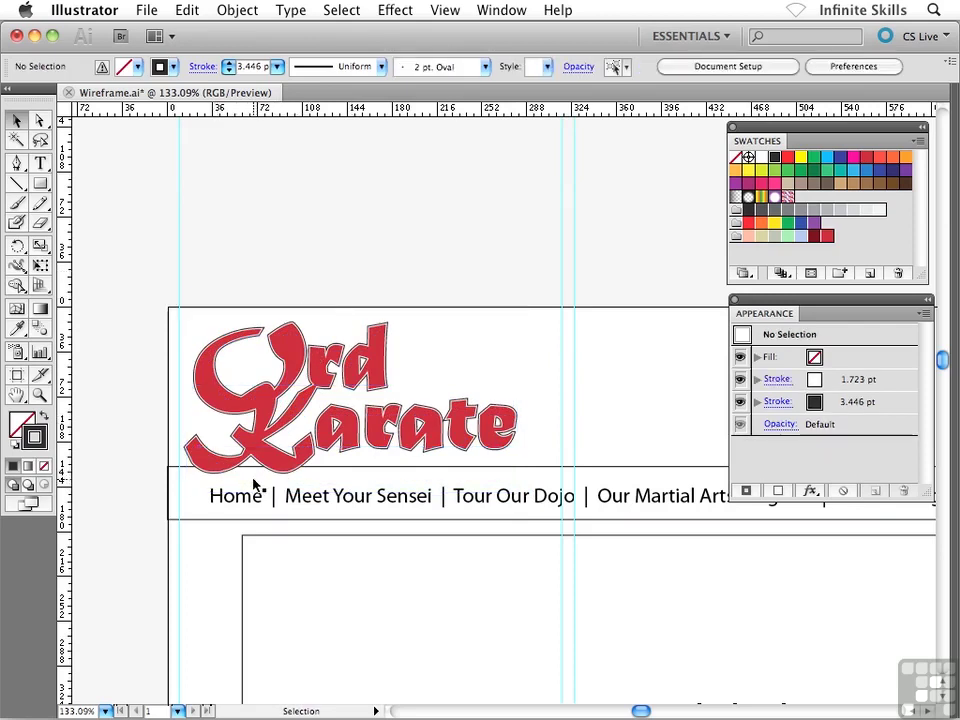
{"action": "left_click_drag", "start_coordinate": [341, 444], "coordinate": [295, 356]}
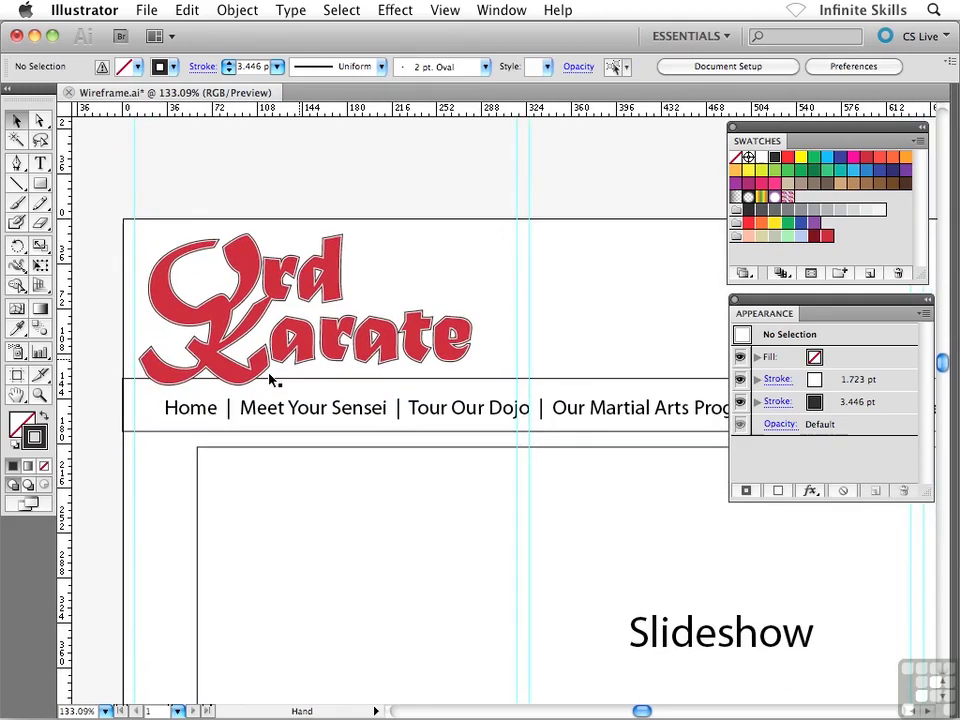
{"action": "left_click", "coordinate": [221, 345]}
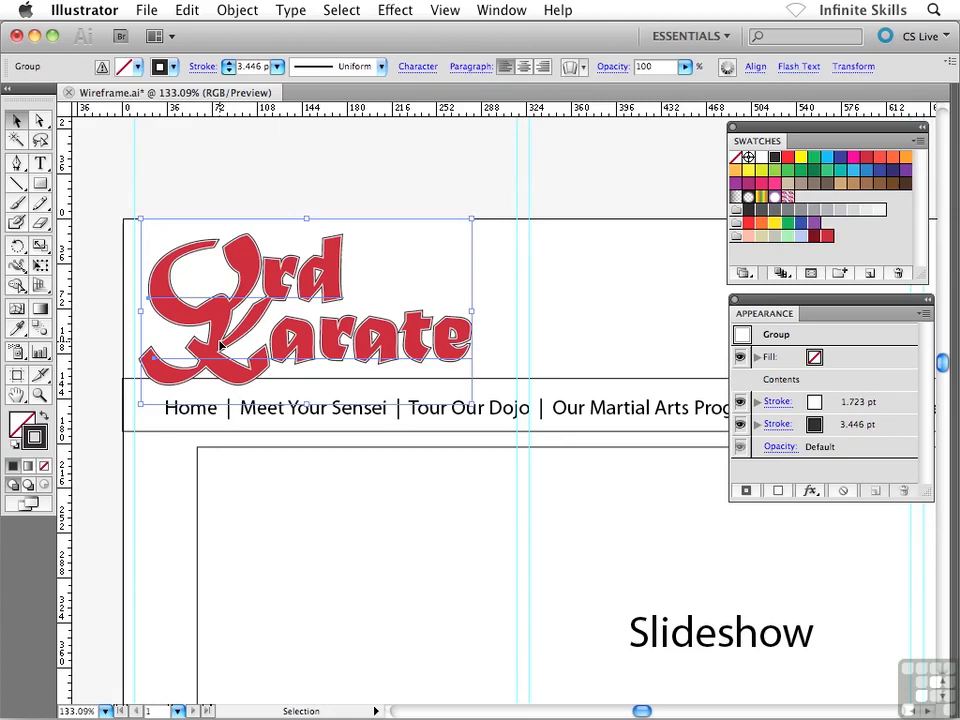
{"action": "key", "text": "Left"}
{"action": "key", "text": "Left"}
{"action": "left_click", "coordinate": [246, 193]}
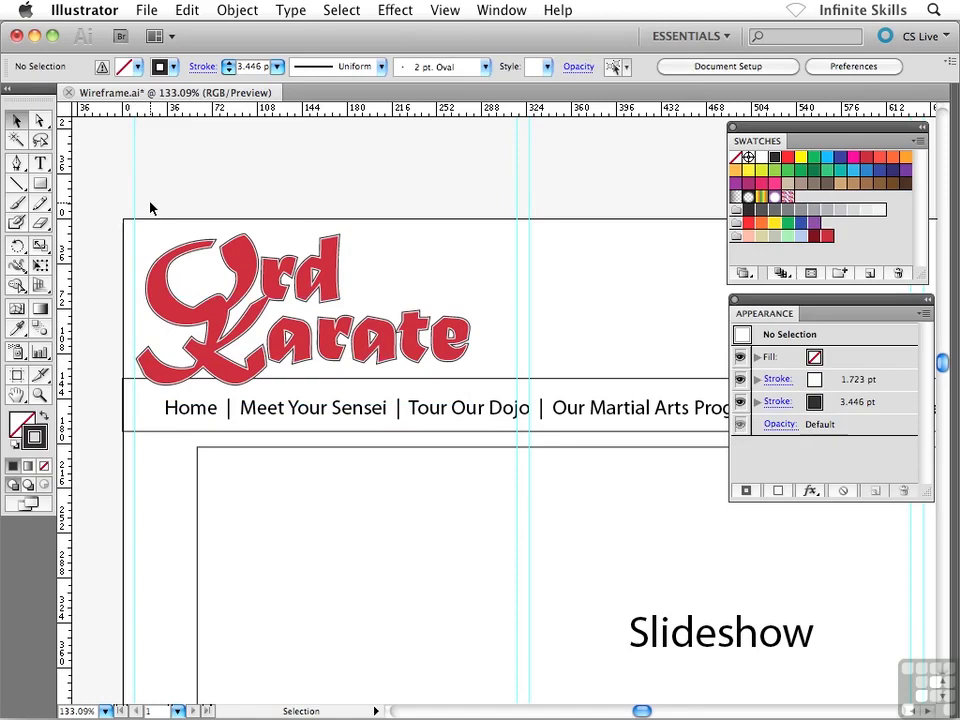
- Fit the artboard in the window and hide the guides
{"action": "key", "text": "super+0"}
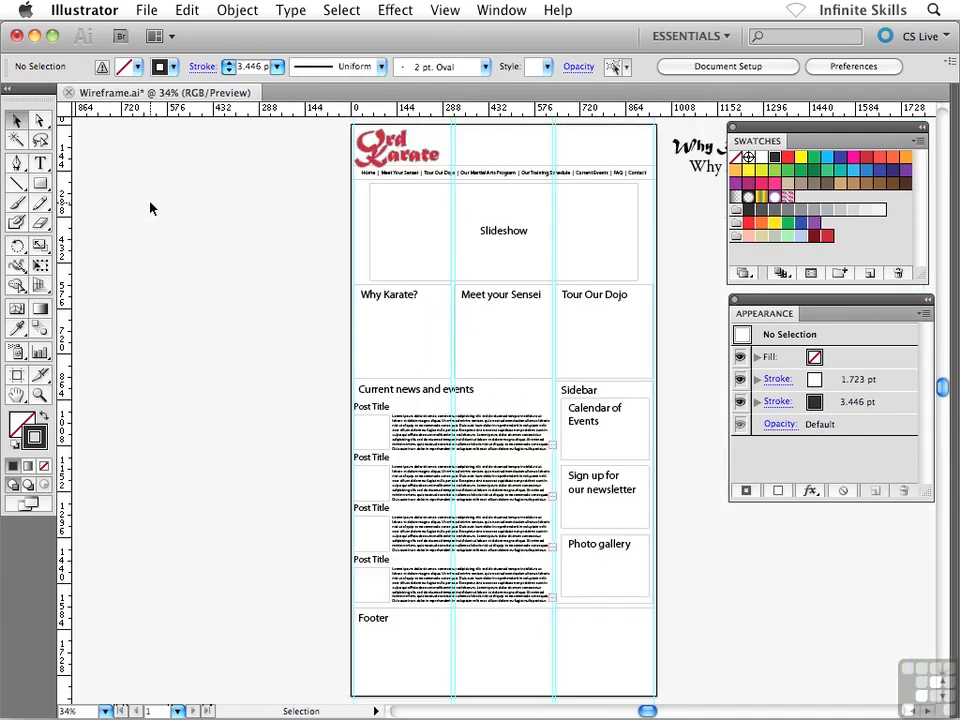
{"action": "key", "text": "super+semicolon"}
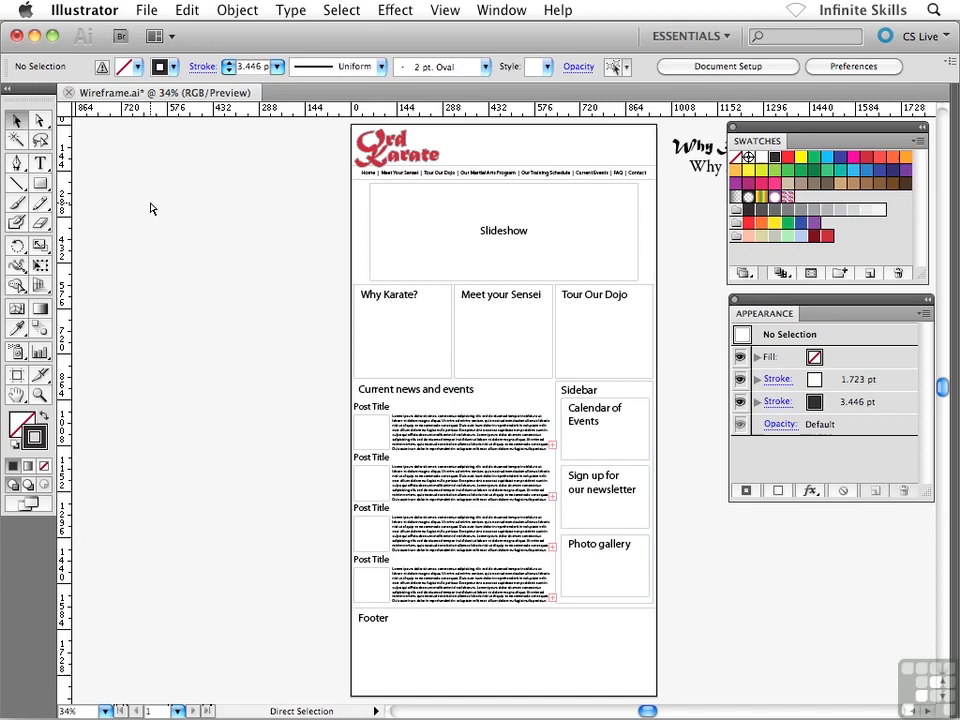
{"action": "key", "text": "space"}
{"action": "left_click_drag", "start_coordinate": [381, 255], "coordinate": [357, 252]}
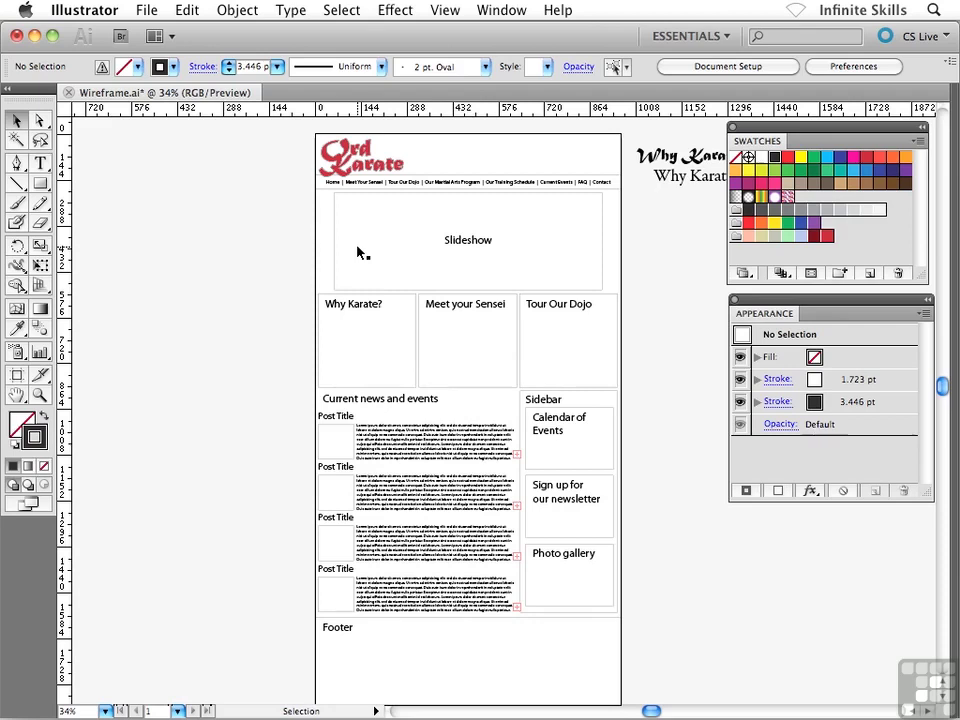
- Zoom to 100%, frame the header with the logo and nav bar, and select the logo
{"action": "key", "text": "a"}
{"action": "key", "text": "super+1"}
{"action": "key", "text": "v"}
{"action": "key", "text": "space"}
{"action": "left_click_drag", "start_coordinate": [311, 204], "coordinate": [387, 410]}
{"action": "mouse_move", "coordinate": [371, 231]}
{"action": "left_mouse_down"}
{"action": "mouse_move", "coordinate": [364, 321]}
{"action": "mouse_move", "coordinate": [335, 408]}
{"action": "mouse_move", "coordinate": [321, 416]}
{"action": "left_mouse_up"}
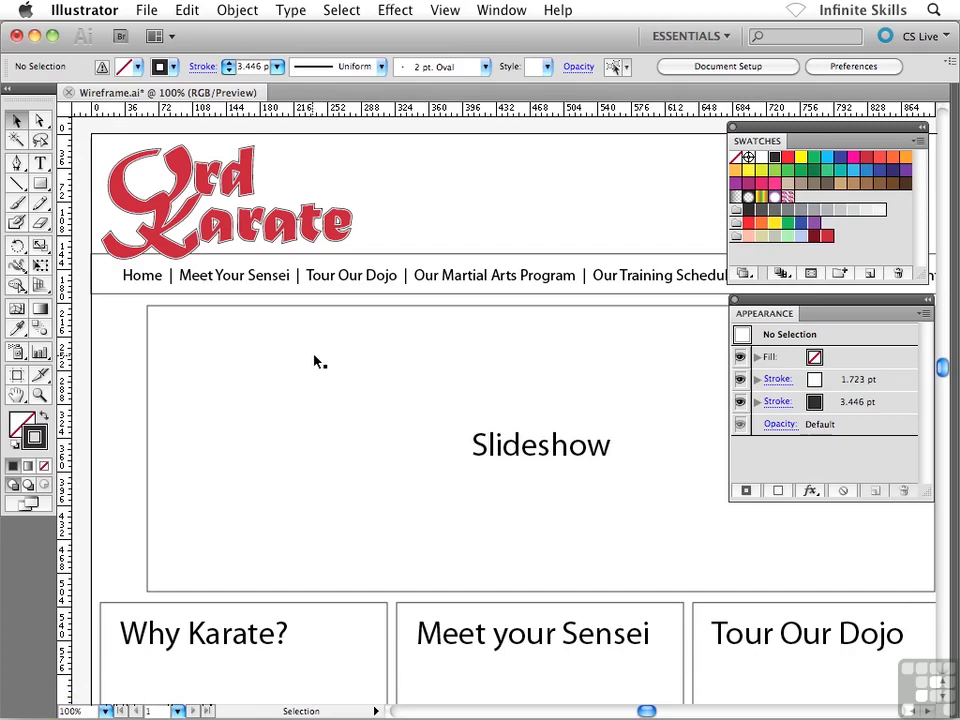
{"action": "left_click", "coordinate": [311, 228]}
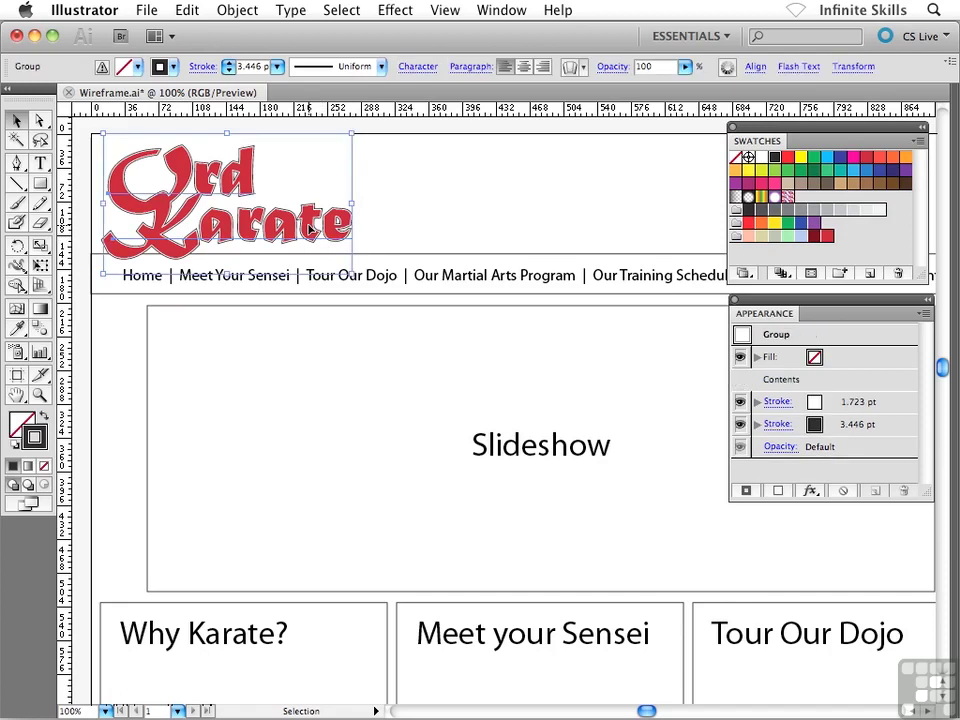
- In the Appearance panel, set the first stroke to 3 pt and the second to 6 pt
{"action": "left_click", "coordinate": [863, 404]}
{"action": "left_click", "coordinate": [845, 399]}
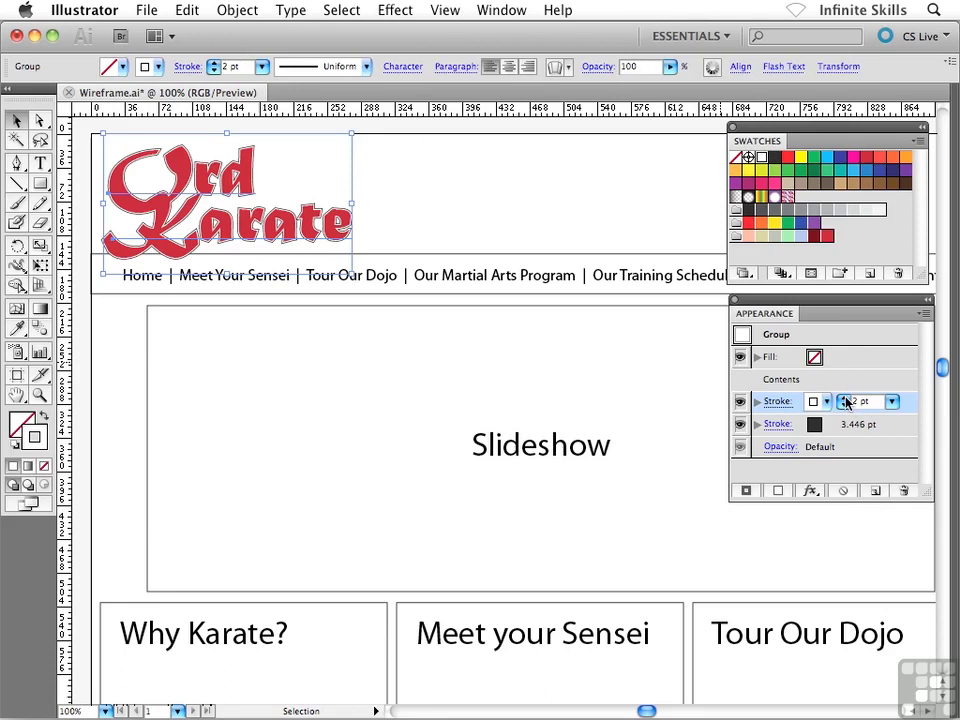
{"action": "left_click", "coordinate": [845, 399]}
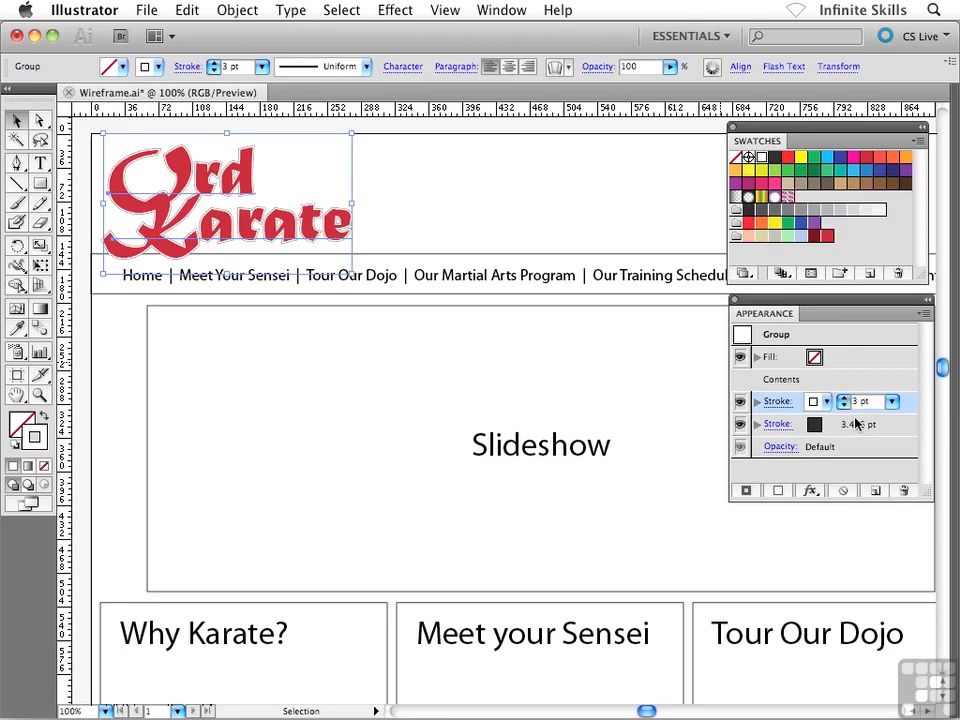
{"action": "left_click", "coordinate": [856, 424]}
{"action": "left_click", "coordinate": [856, 424]}
{"action": "left_click", "coordinate": [845, 421]}
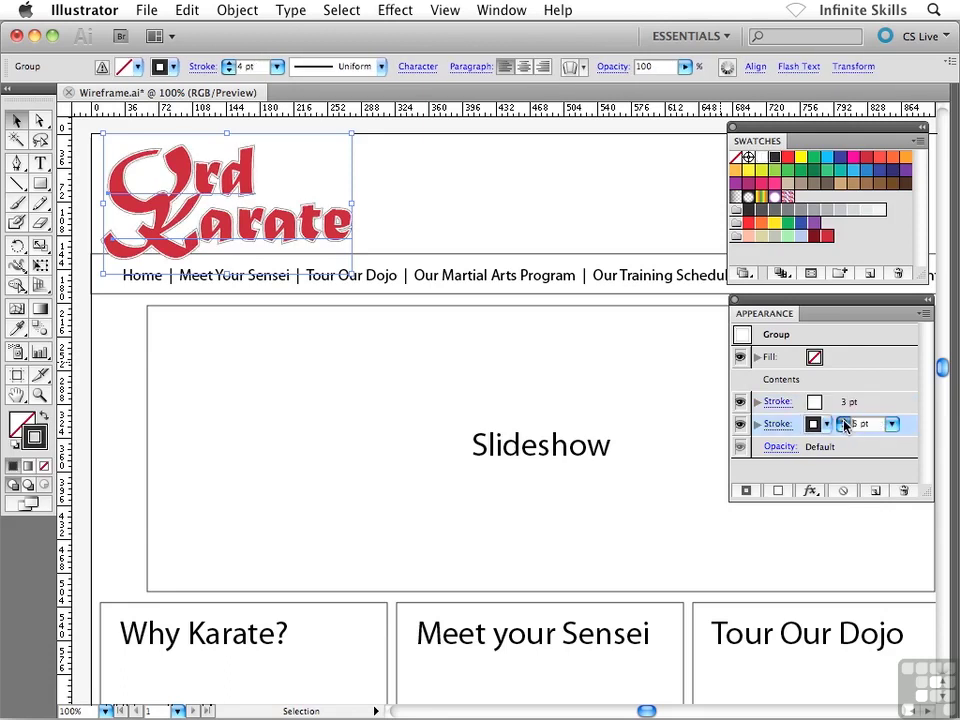
{"action": "left_click", "coordinate": [845, 421]}
{"action": "left_click", "coordinate": [845, 421]}
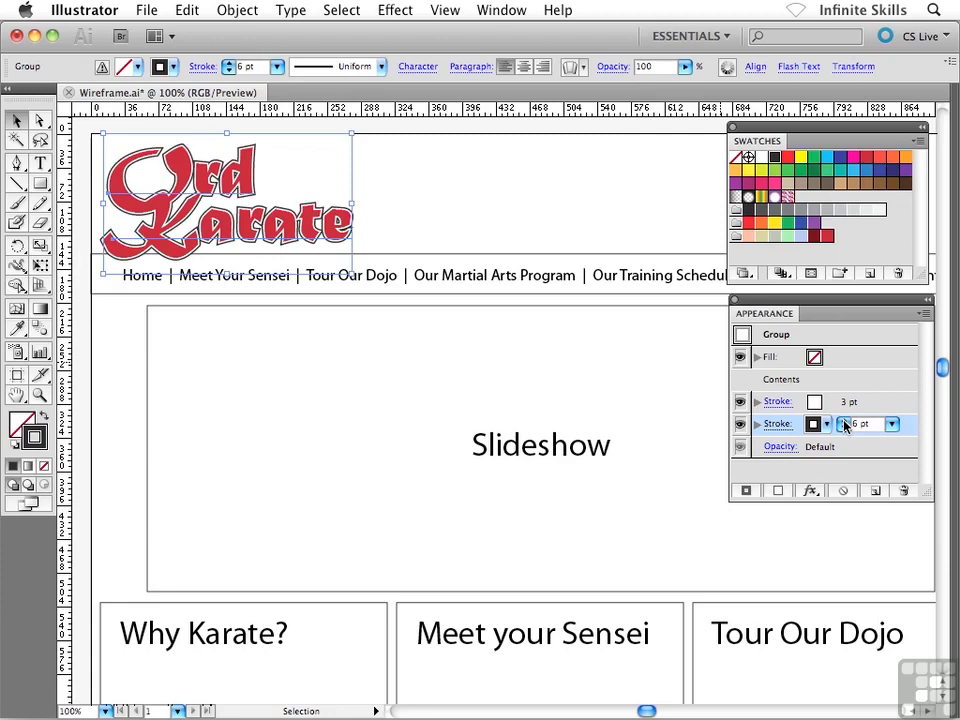
{"action": "left_click", "coordinate": [510, 242]}
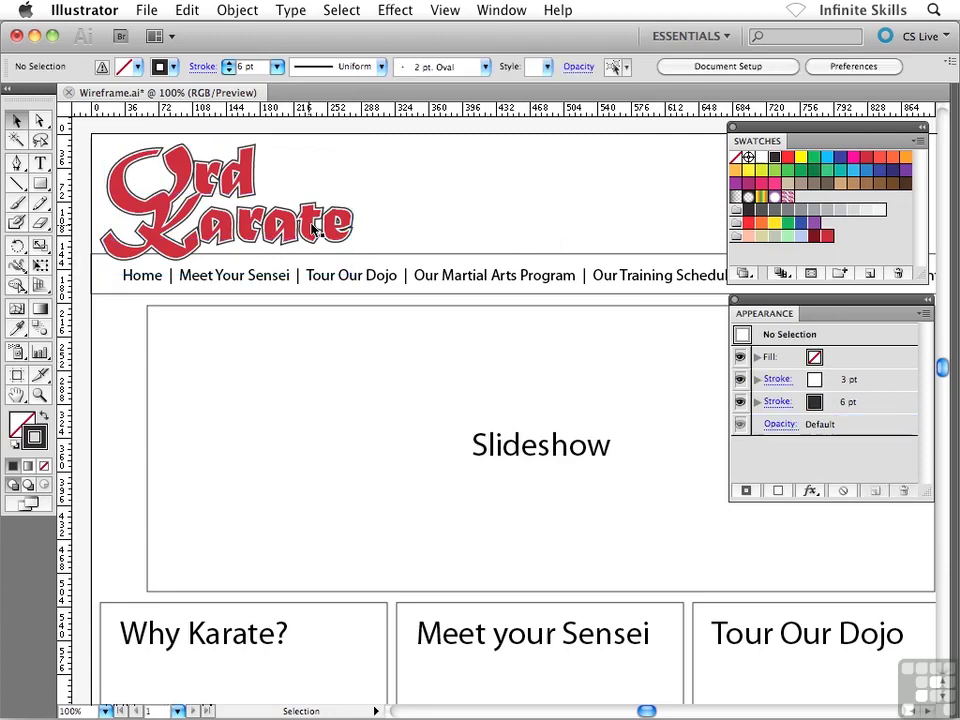